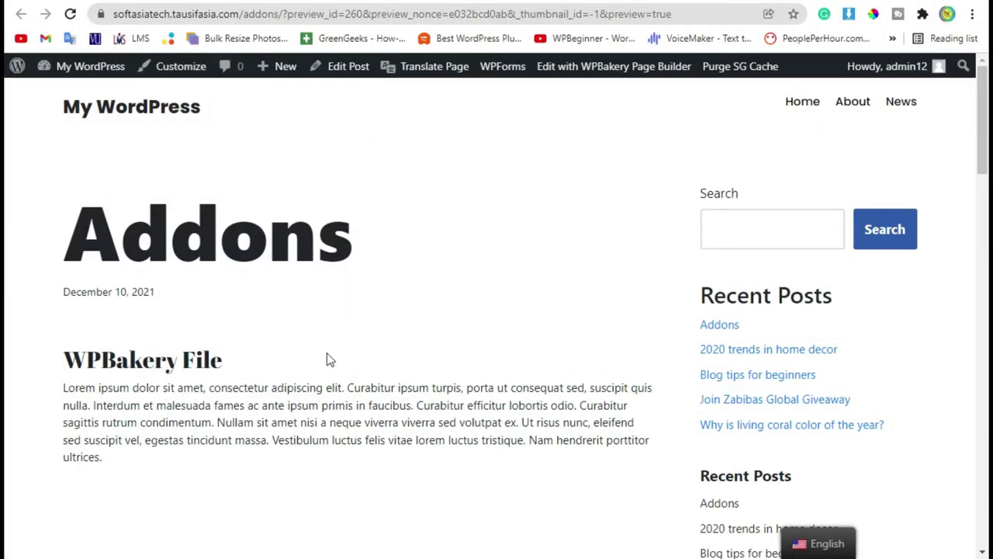
Step: Review the card's title, description and Visit Profile link in the post preview
scroll(330, 355, "down", 1)
scroll(332, 349, "down", 2)
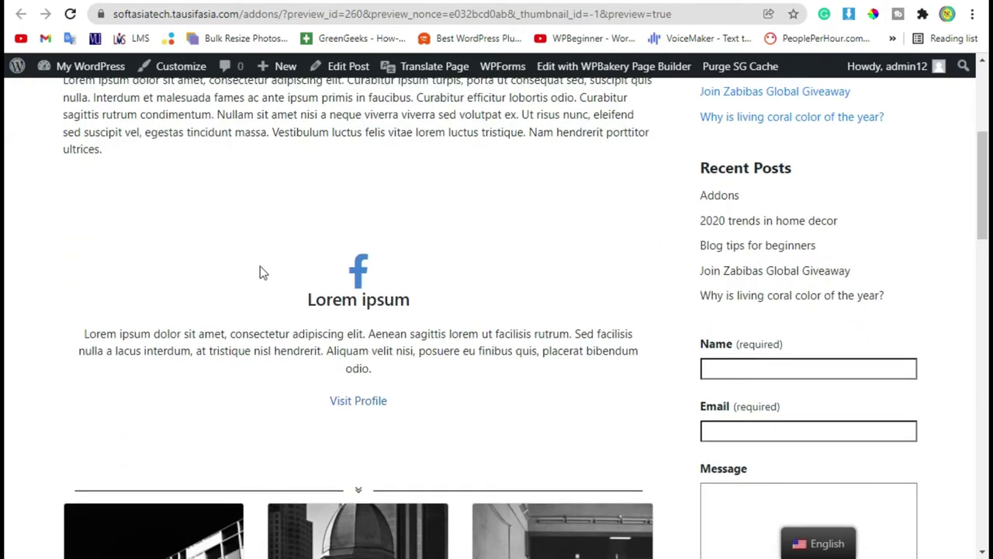
left_click_drag(310, 270, 436, 335)
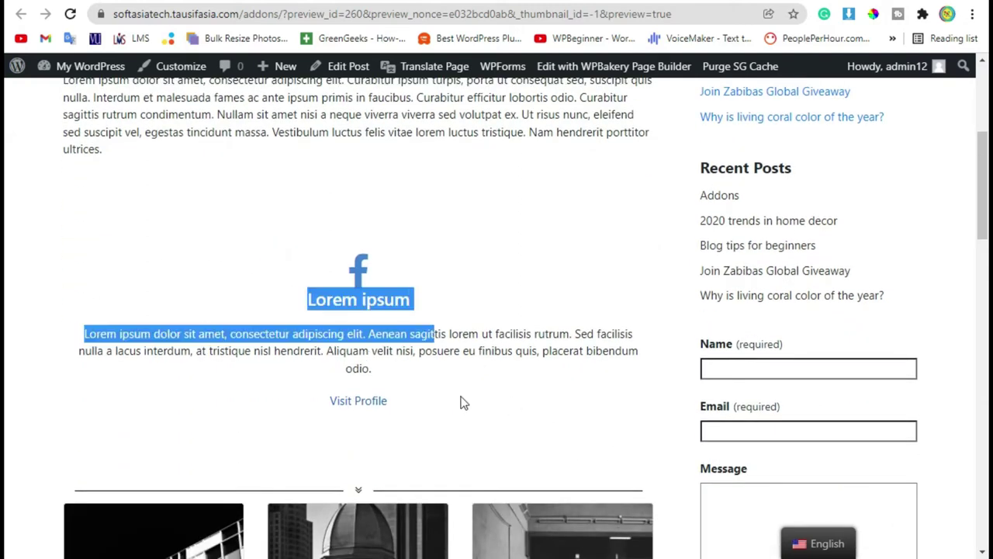
left_click_drag(412, 399, 39, 360)
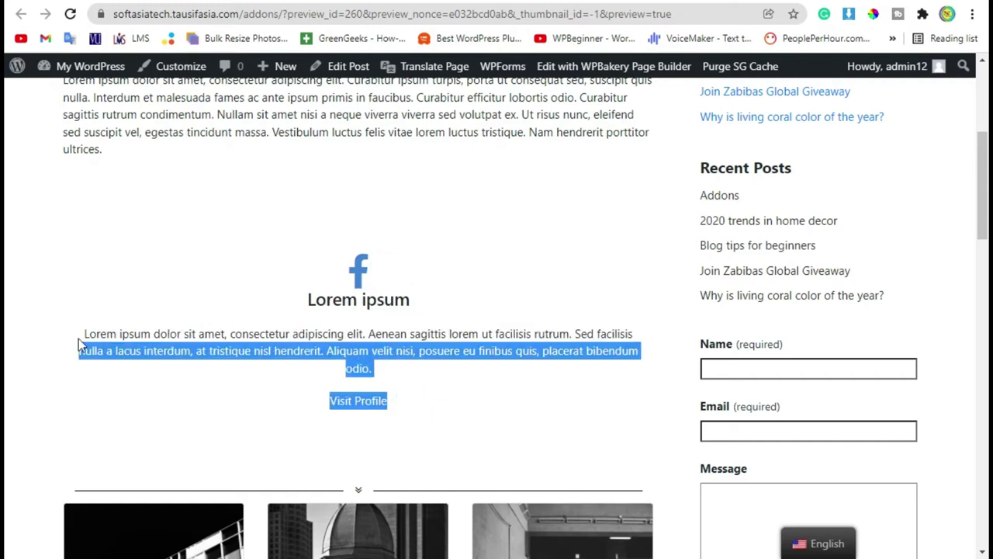
left_click_drag(82, 334, 439, 394)
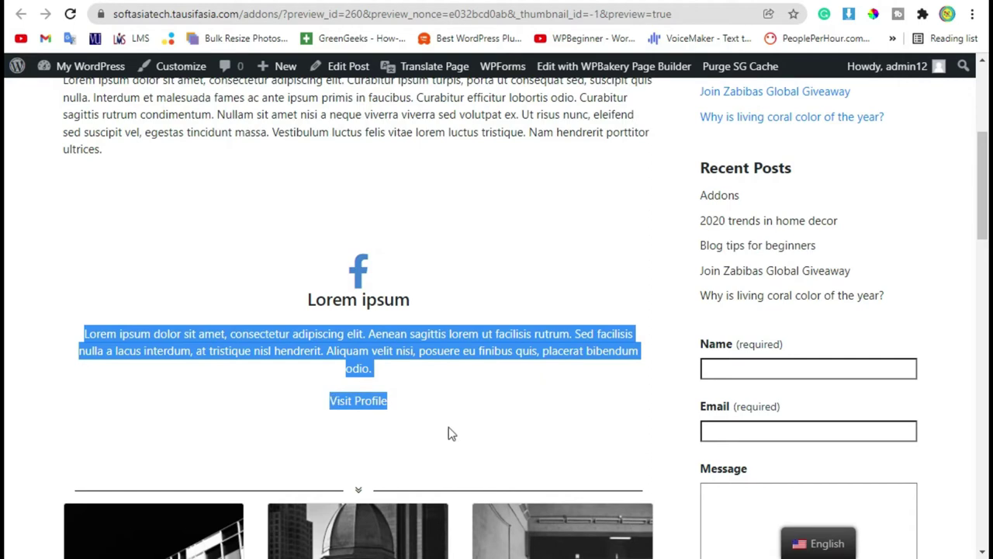
scroll(458, 466, "up", 2)
Step: Leave the preview and go to the site's admin dashboard via My WordPress
left_click(471, 496)
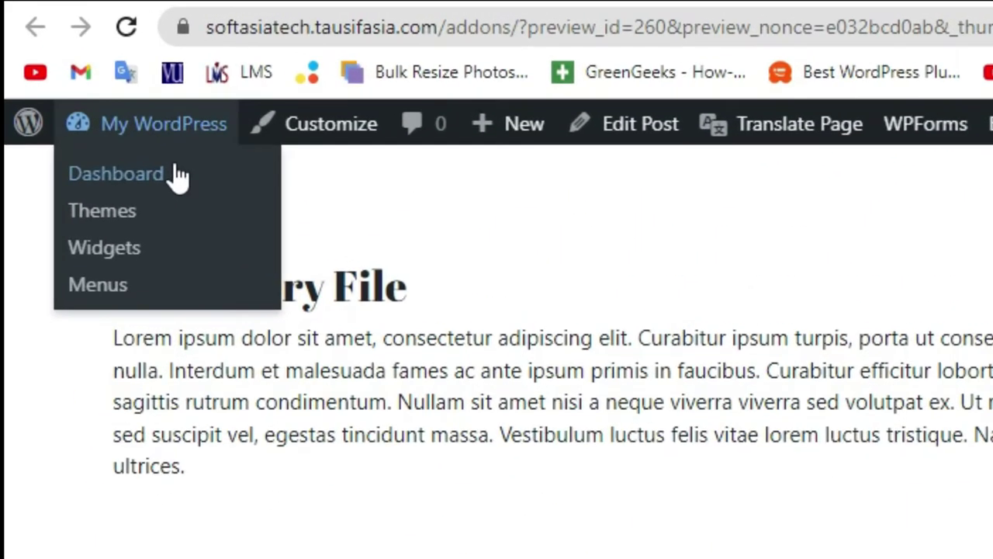
left_click(98, 94)
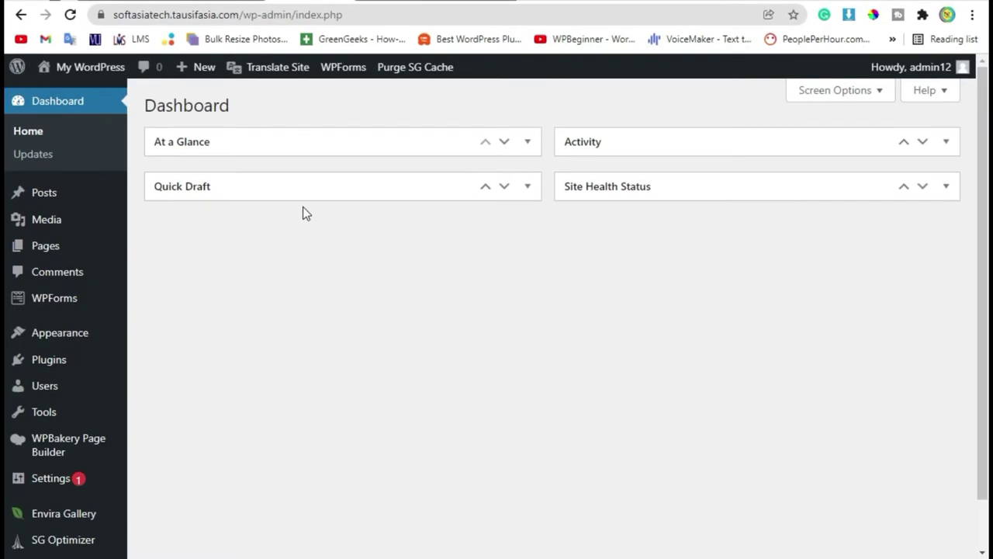
scroll(249, 241, "down", 2)
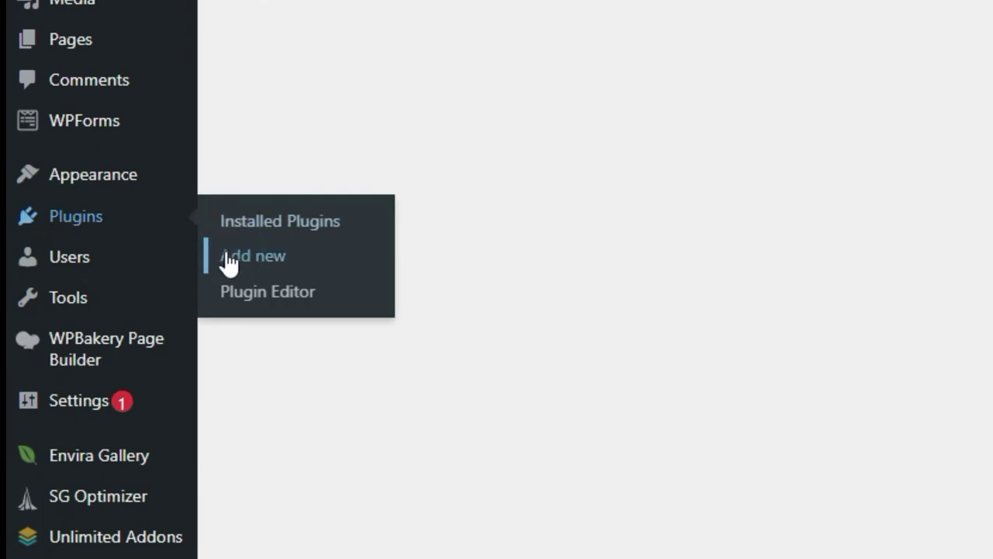
Step: Upload all-in-one-visual-composer-addons.1.2.zip from Downloads on Add Plugins and install it
left_click(229, 263)
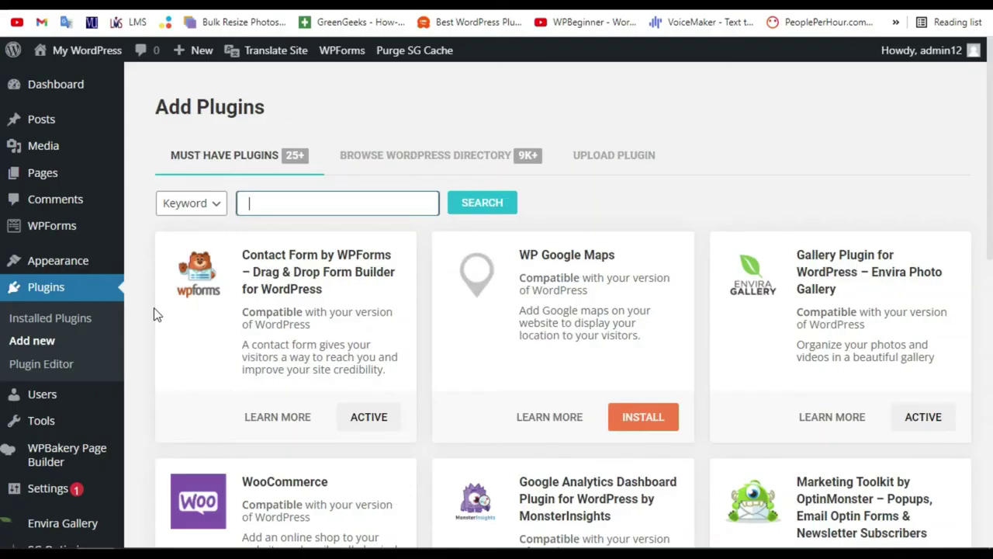
left_click(630, 155)
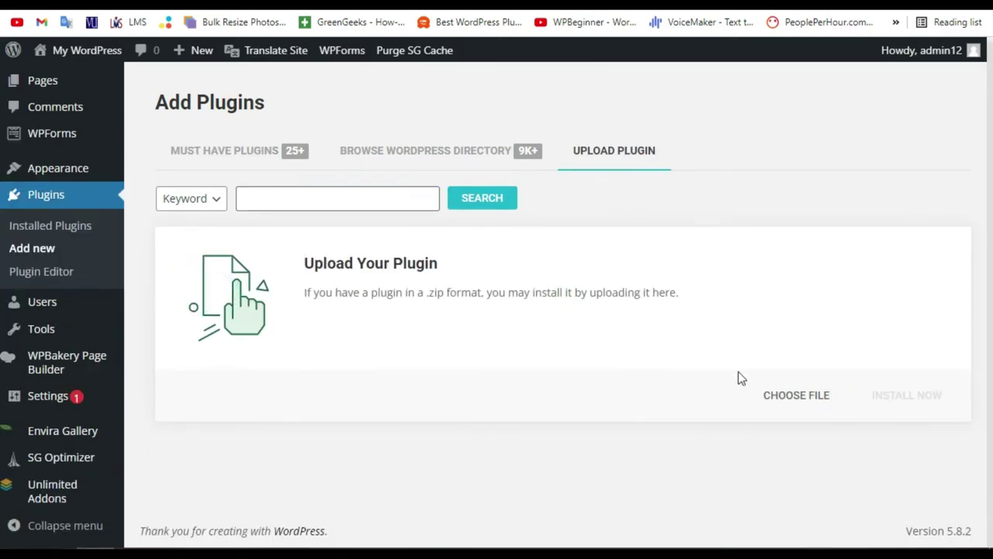
left_click(799, 400)
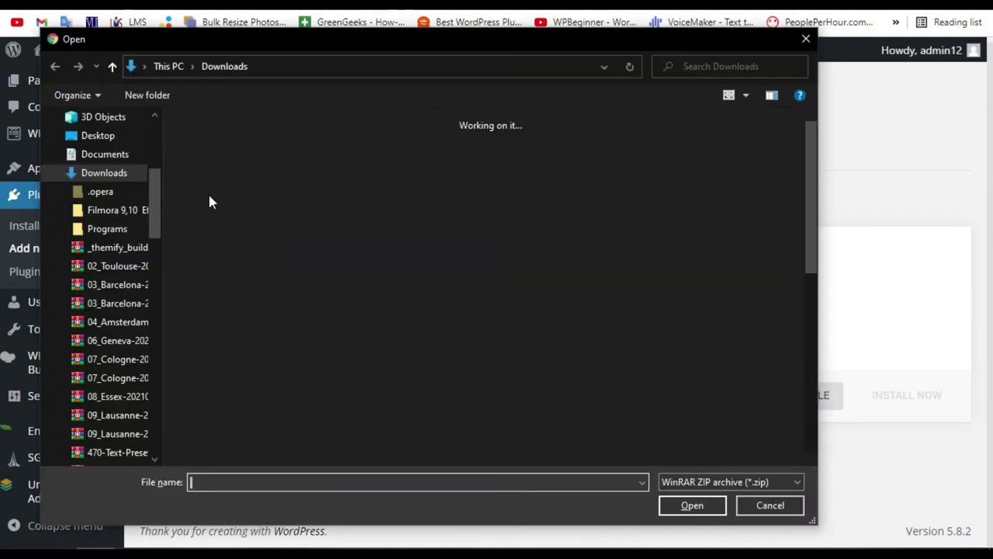
double_click(213, 188)
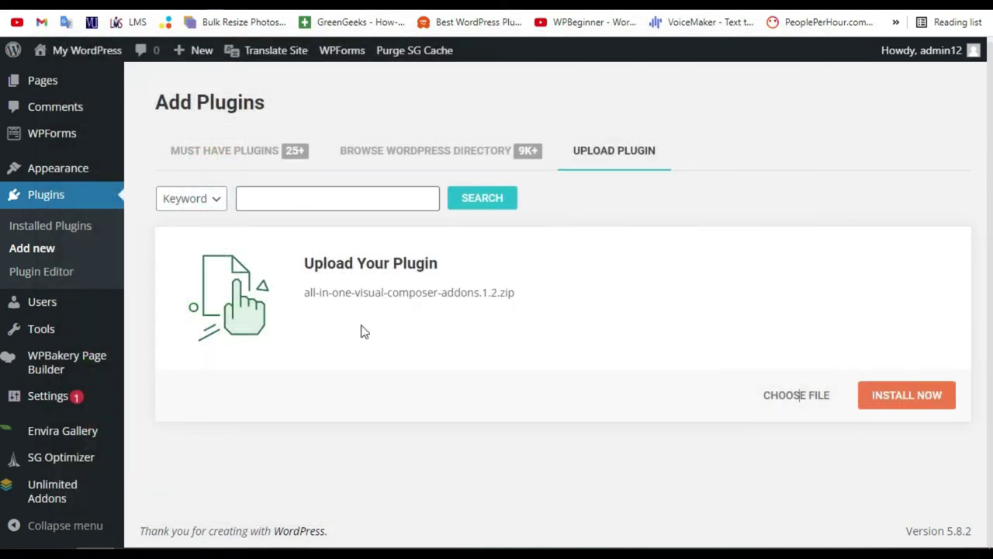
left_click_drag(306, 292, 381, 292)
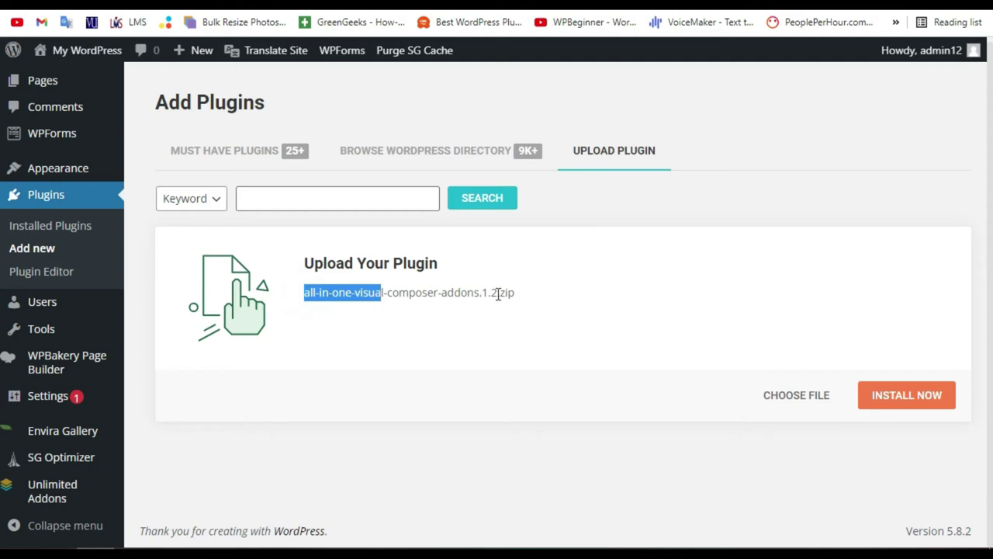
left_click(532, 293)
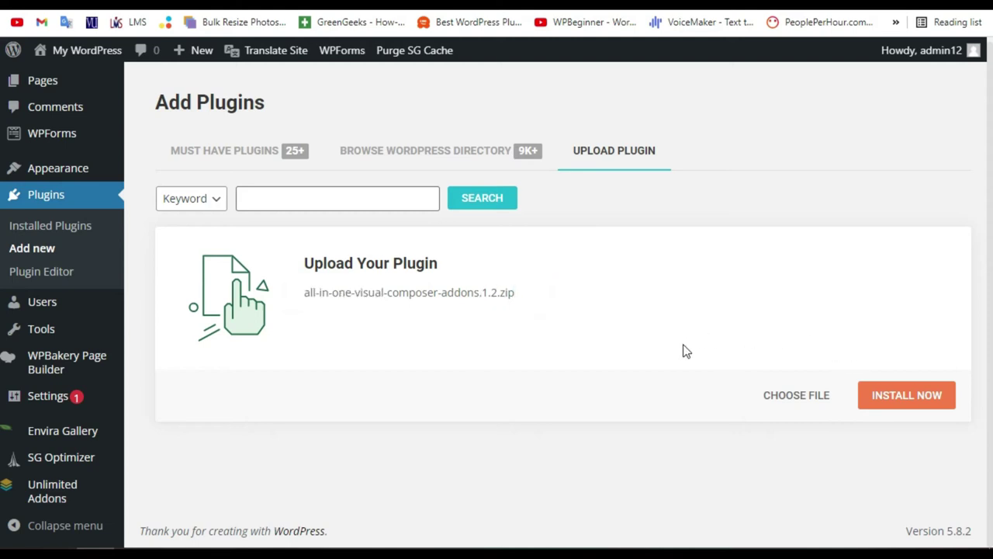
left_click(906, 398)
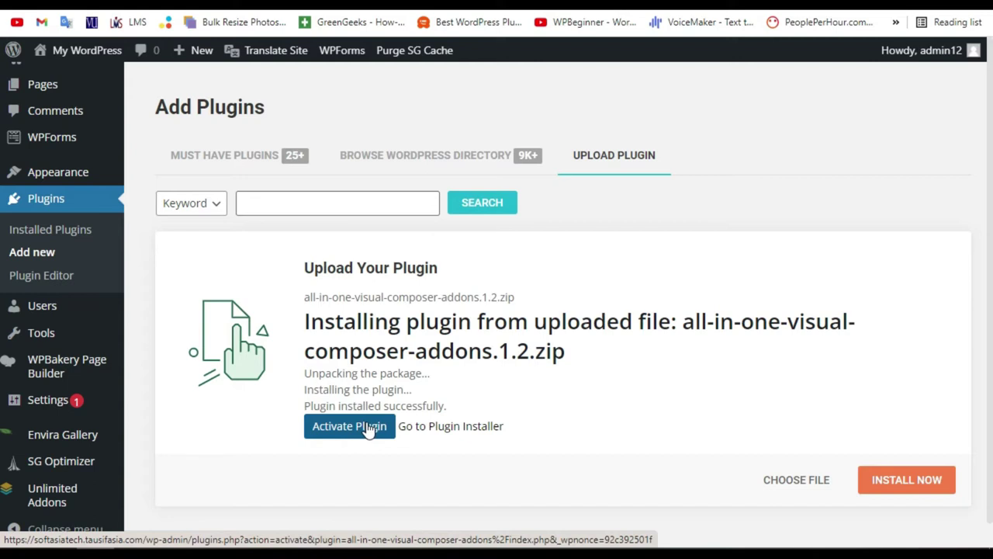
Step: Activate the freshly installed All in One Visual Composer Addons 1.2 plugin
left_click(369, 430)
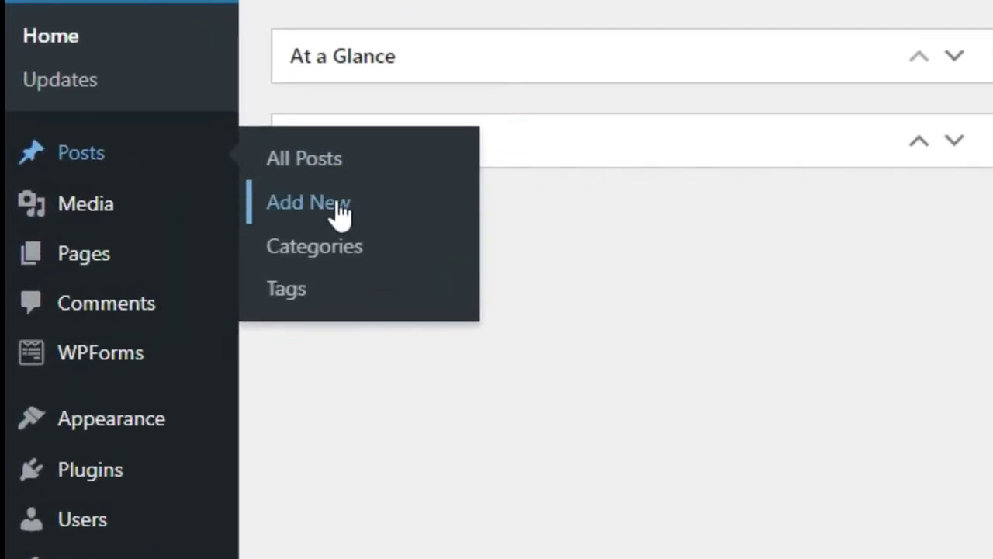
Step: Add a new post titled 'Social Card' and publish it
left_click(341, 211)
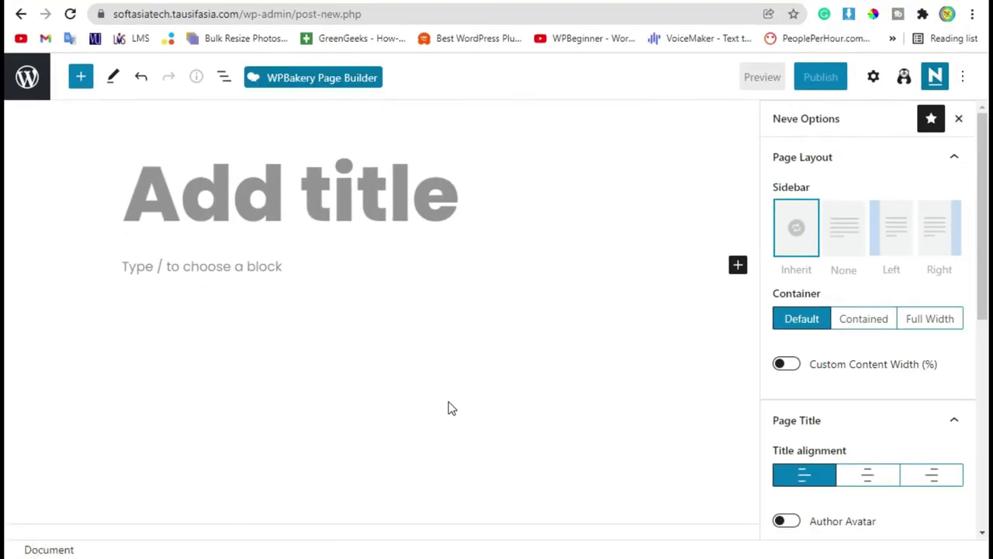
type("Social ")
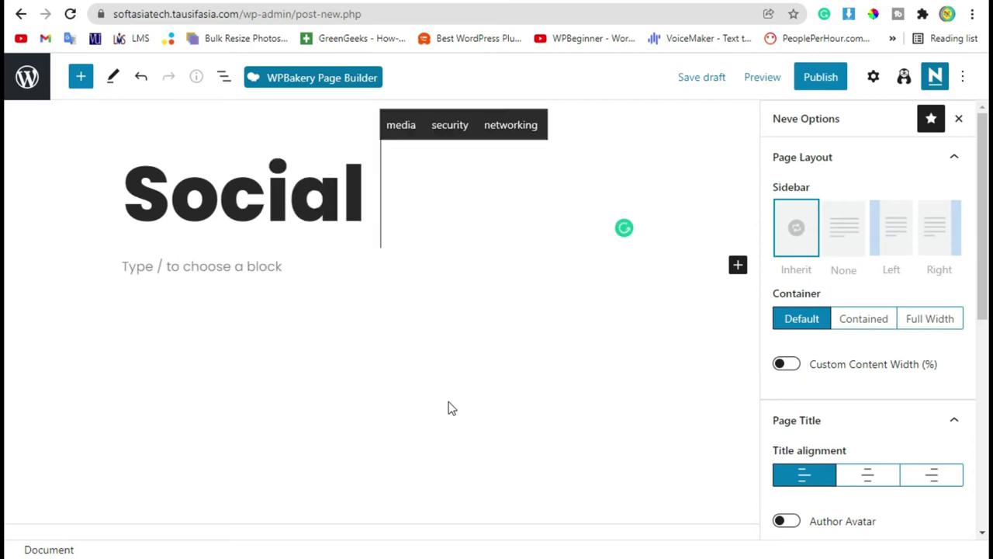
type("Card")
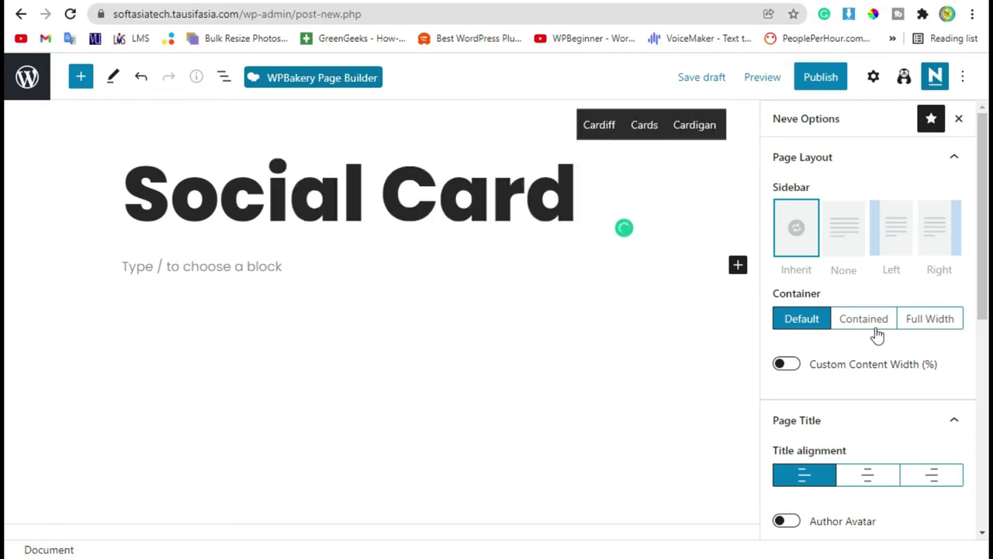
left_click(820, 77)
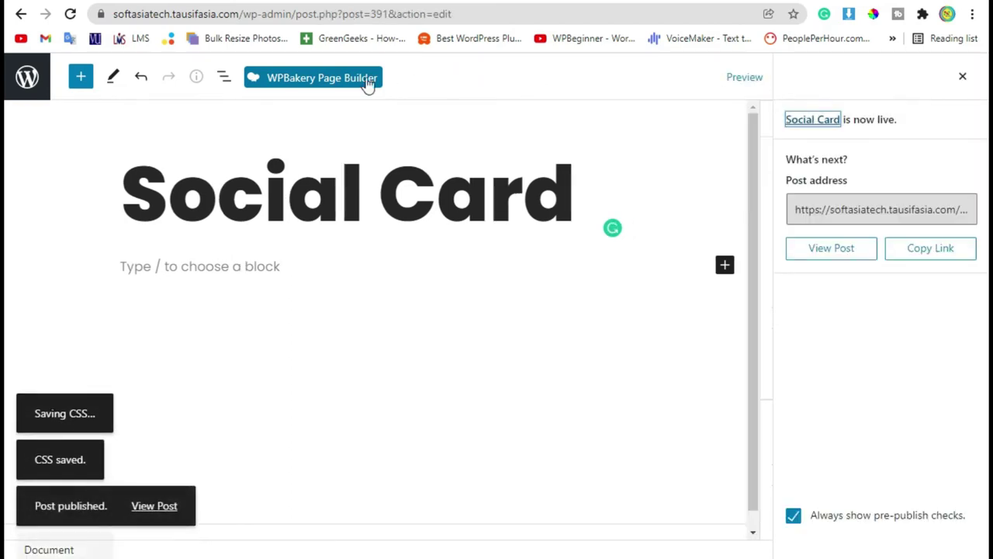
Step: Open the post in WPBakery's backend editor and list the All in One Addons elements
left_click(306, 91)
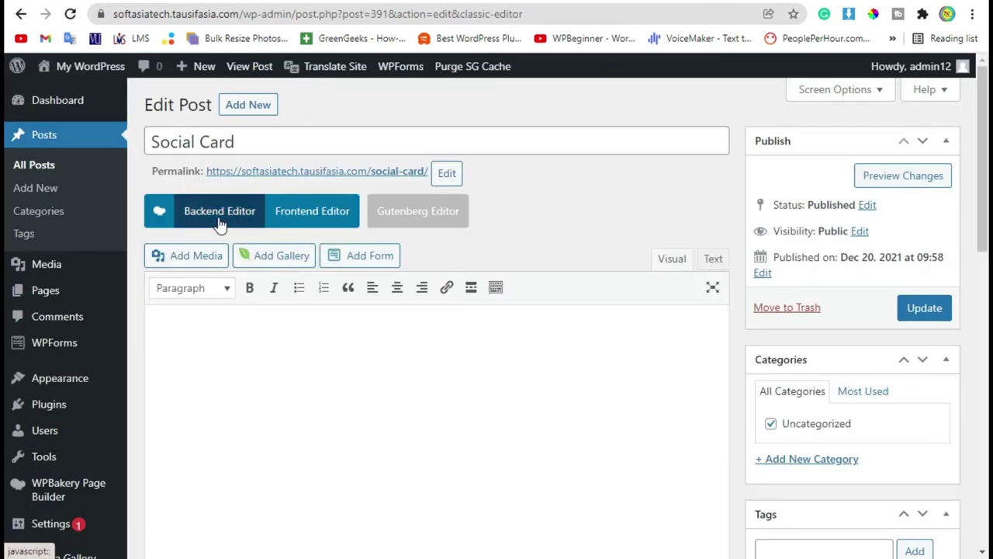
left_click(219, 221)
scroll(248, 349, "down", 2)
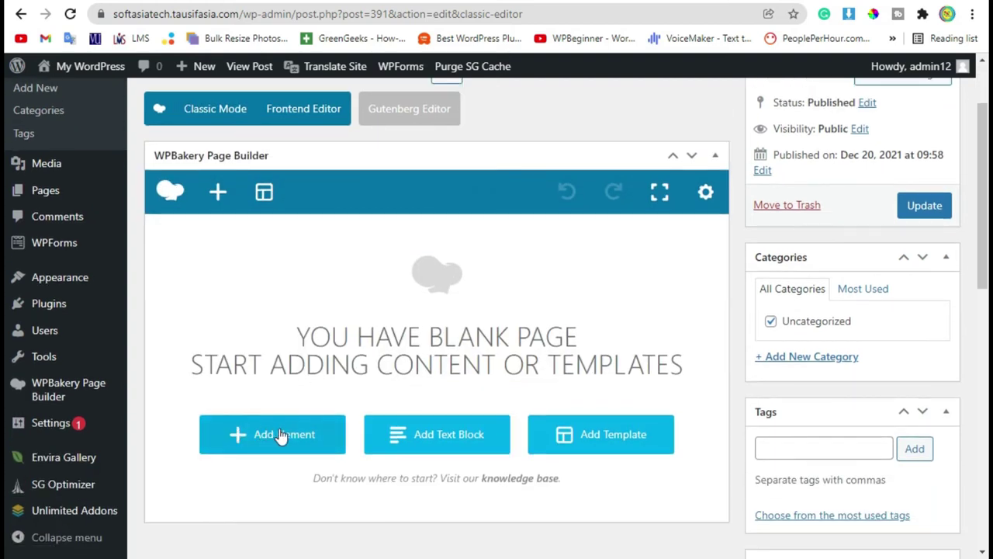
left_click(260, 436)
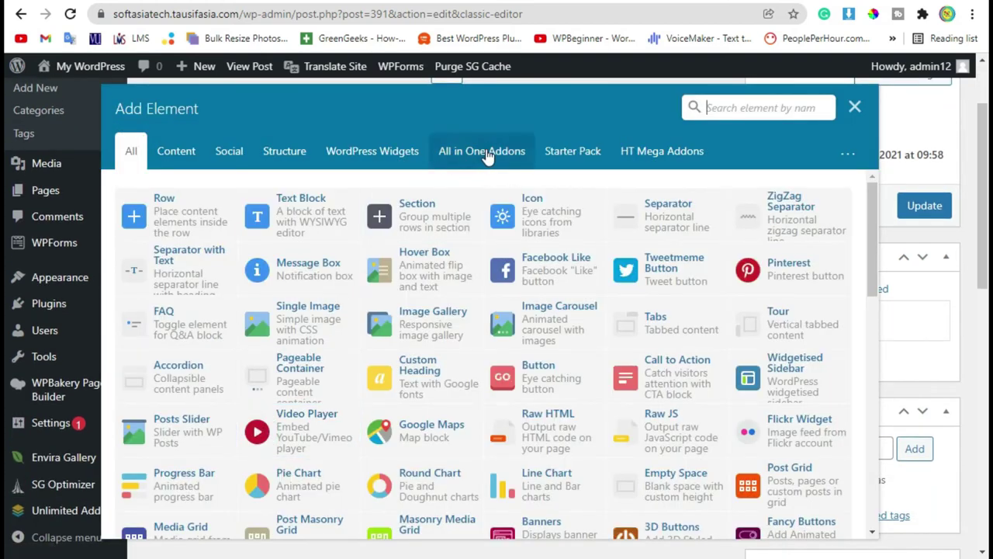
left_click(508, 159)
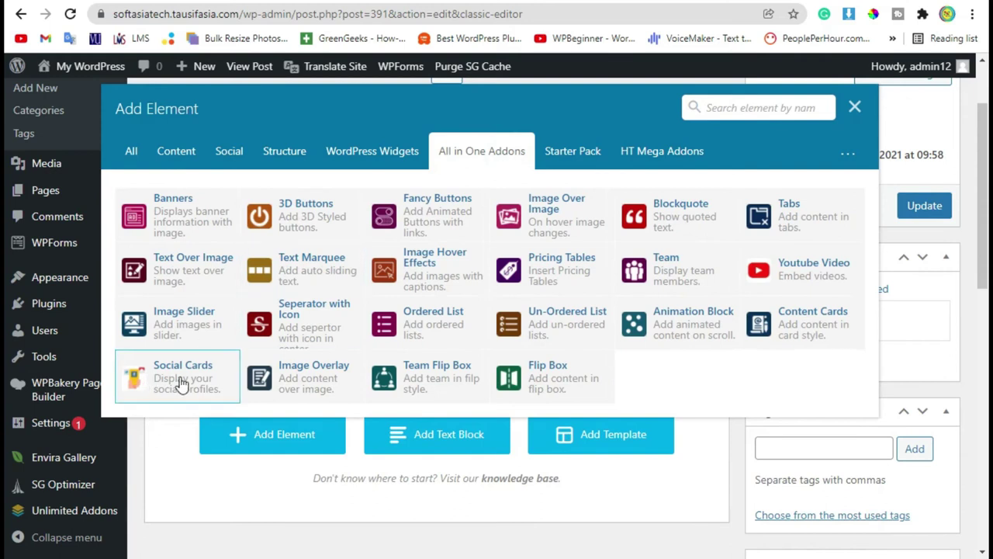
Step: Add a Social Cards element and set its icon to Facebook via a 'face' search
left_click(148, 383)
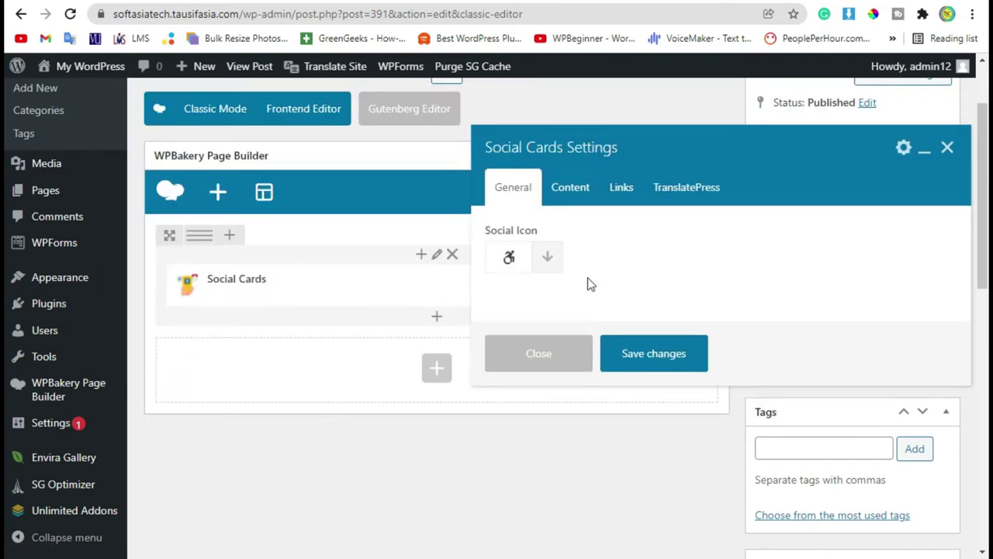
scroll(703, 261, "down", 3)
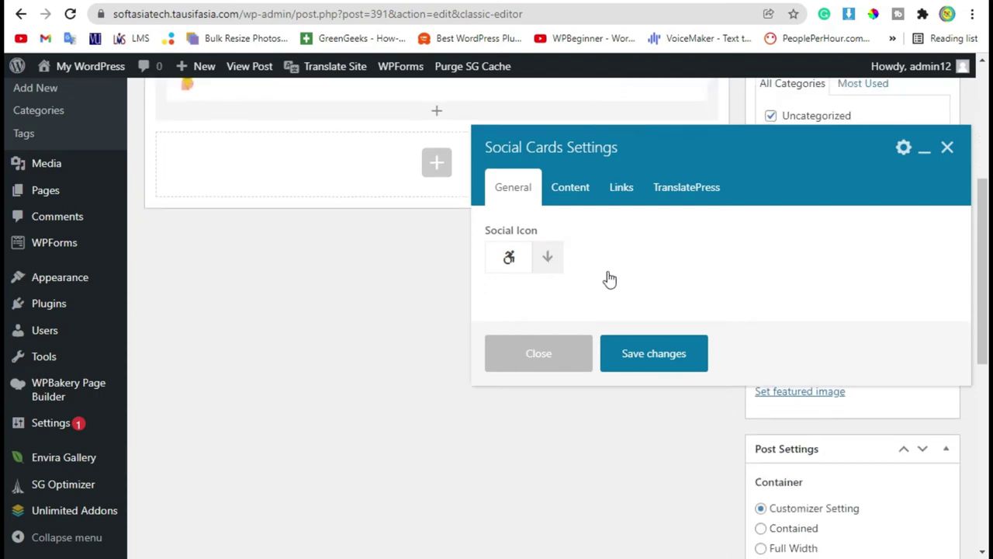
left_click(547, 256)
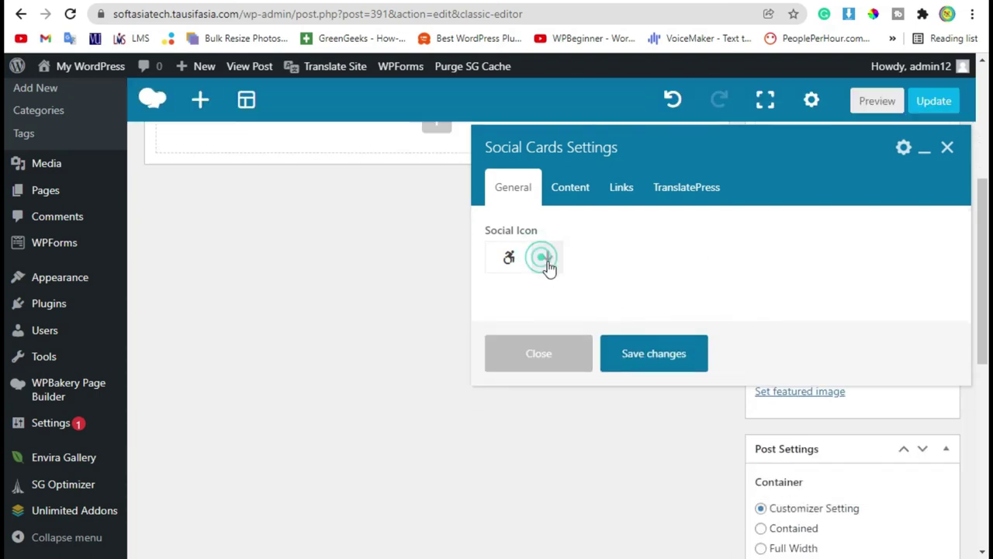
left_click(548, 258)
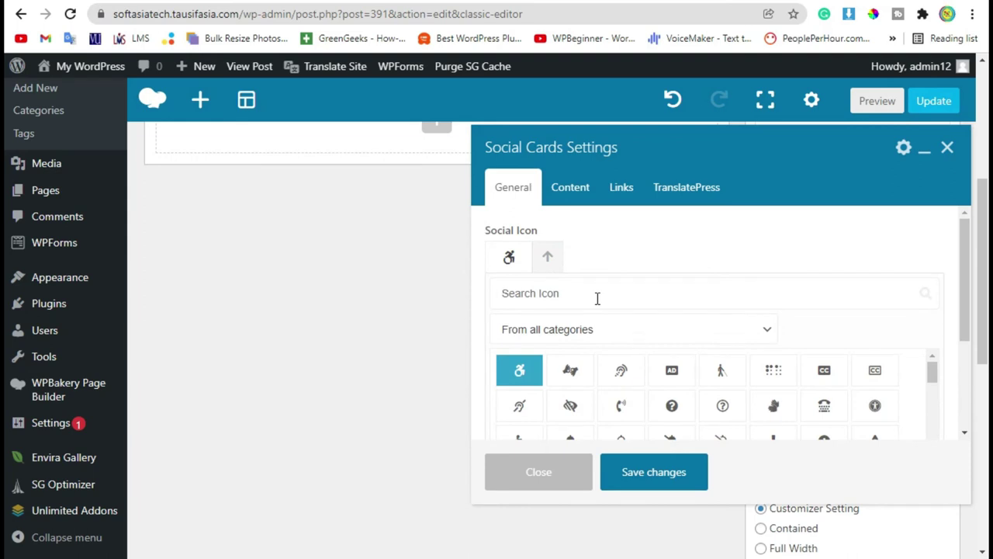
left_click(597, 299)
type("face")
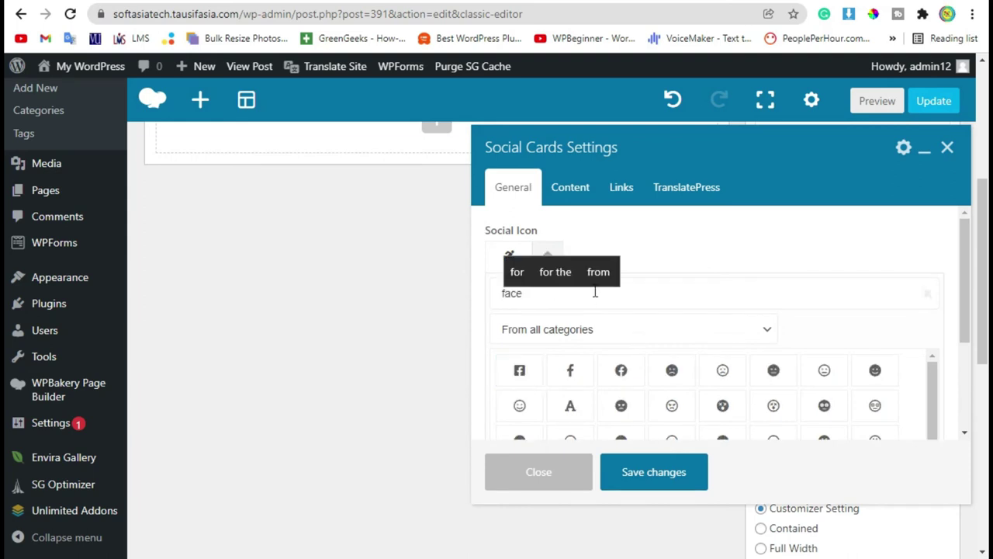
left_click(570, 370)
Step: Name the card's network 'Facebook' and paste lorem ipsum text as its description
left_click(582, 186)
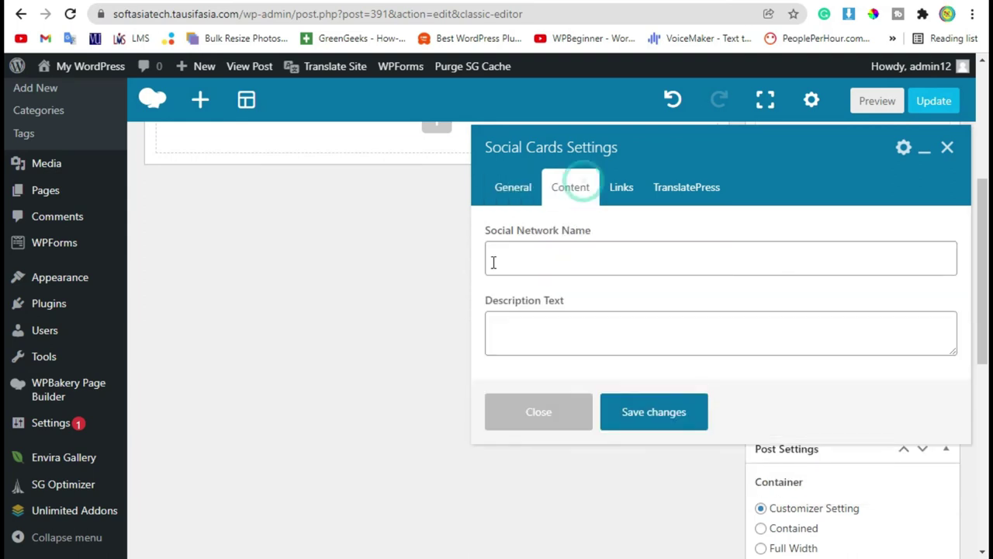
left_click(531, 262)
type("c")
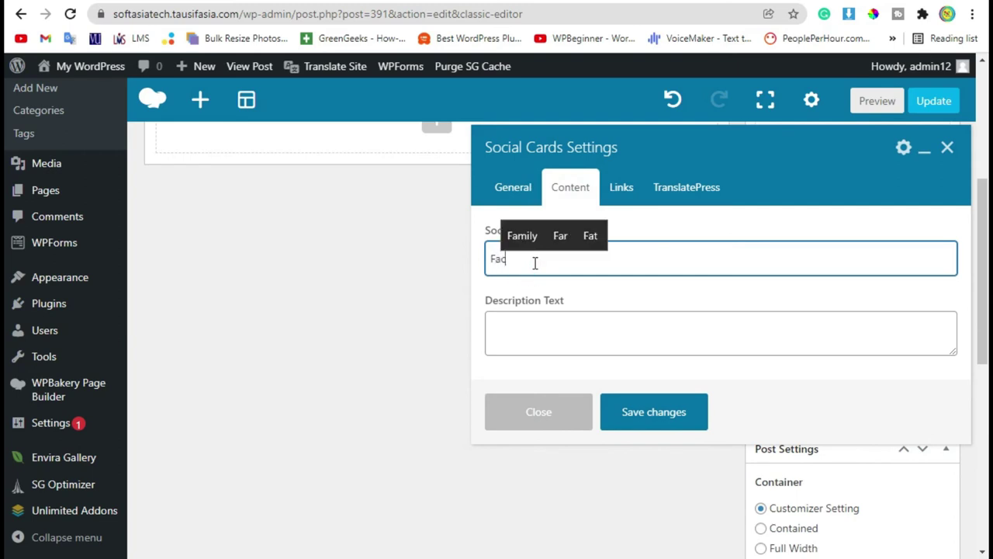
type("ebook")
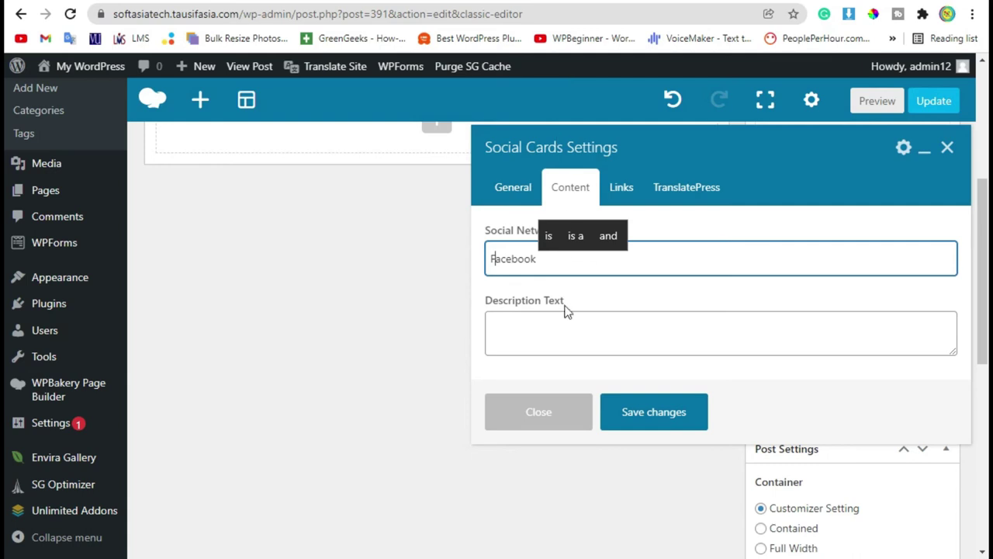
left_click(583, 334)
key("super+v")
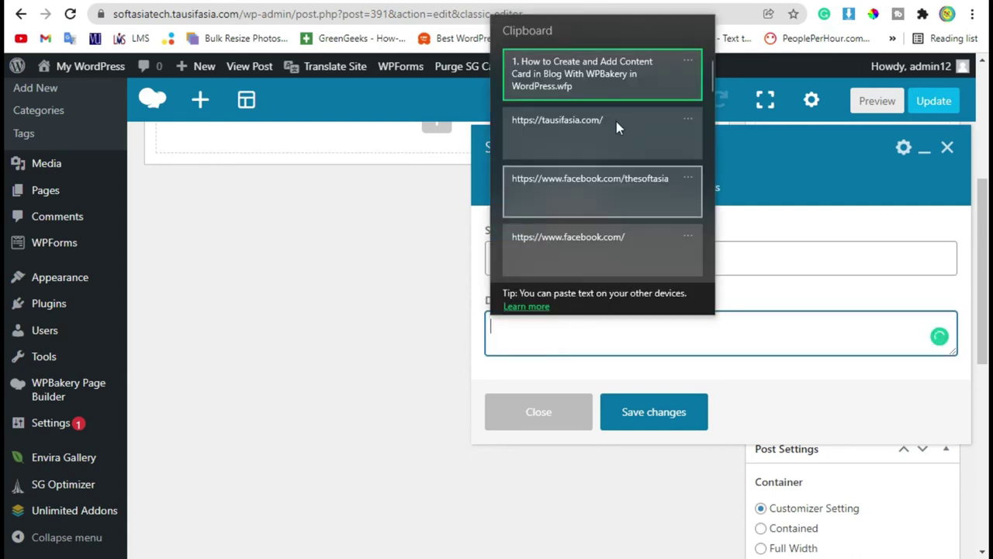
scroll(617, 221, "down", 2)
left_click(618, 254)
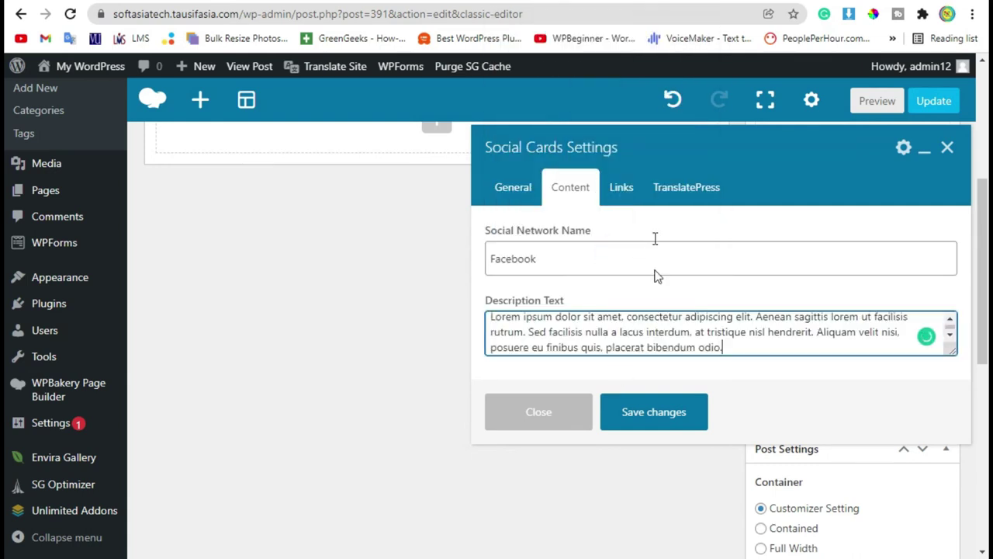
left_click(620, 189)
Step: Set the card's link text to 'Visit Profile'
left_click(575, 260)
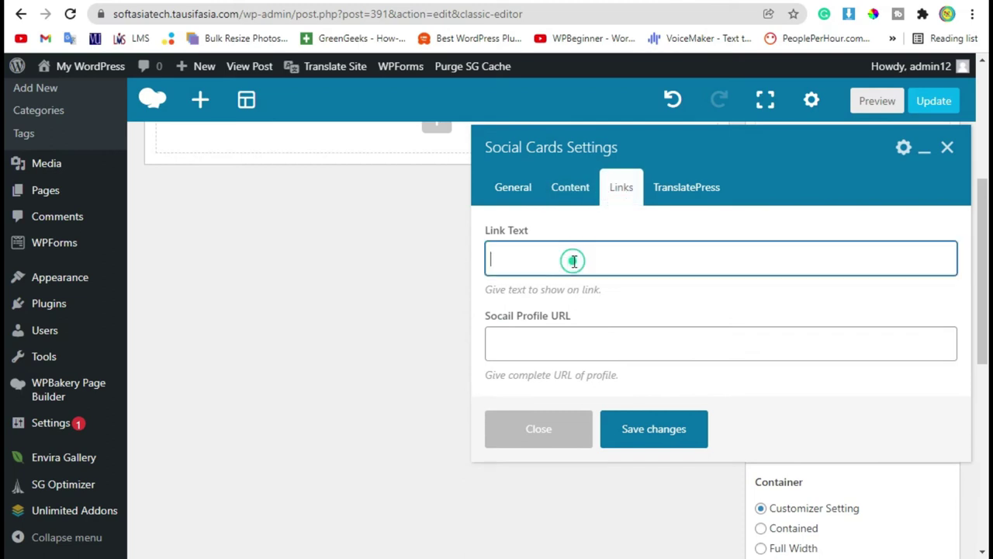
type("Vi")
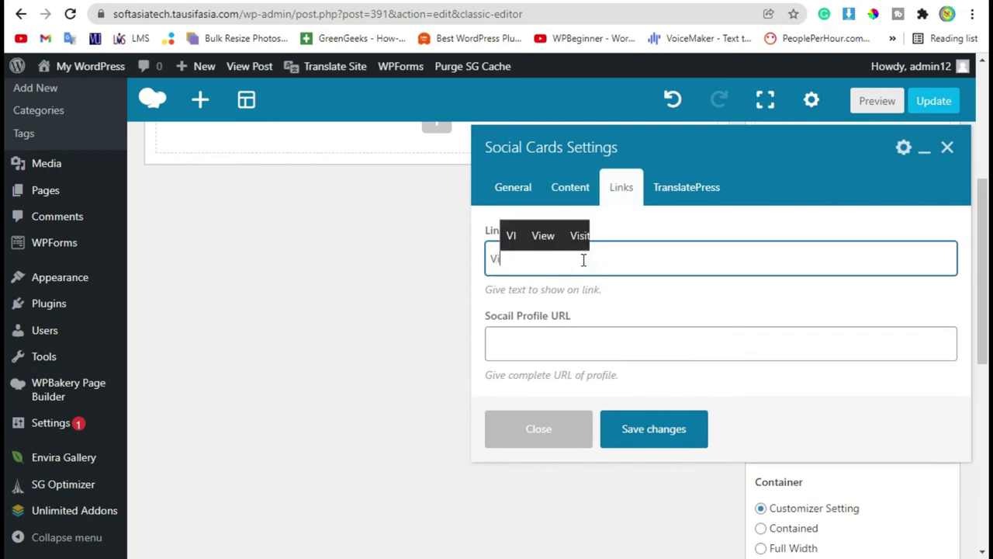
type("sit Pro")
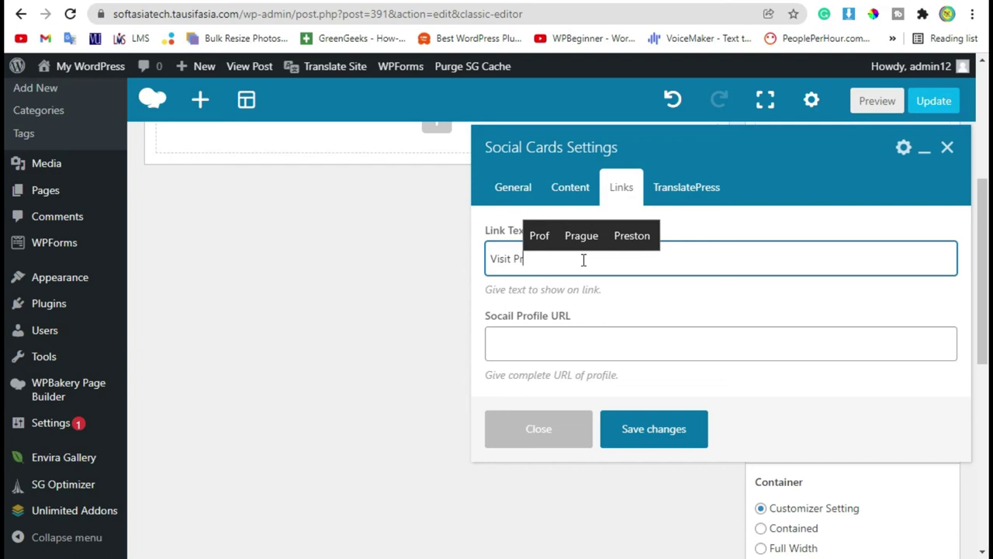
type("fil")
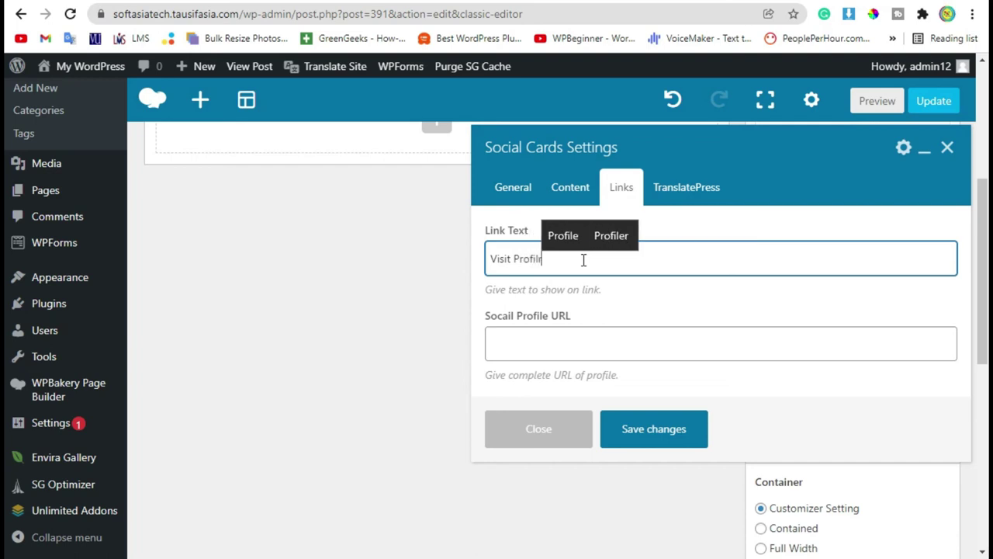
type("e")
left_click(530, 343)
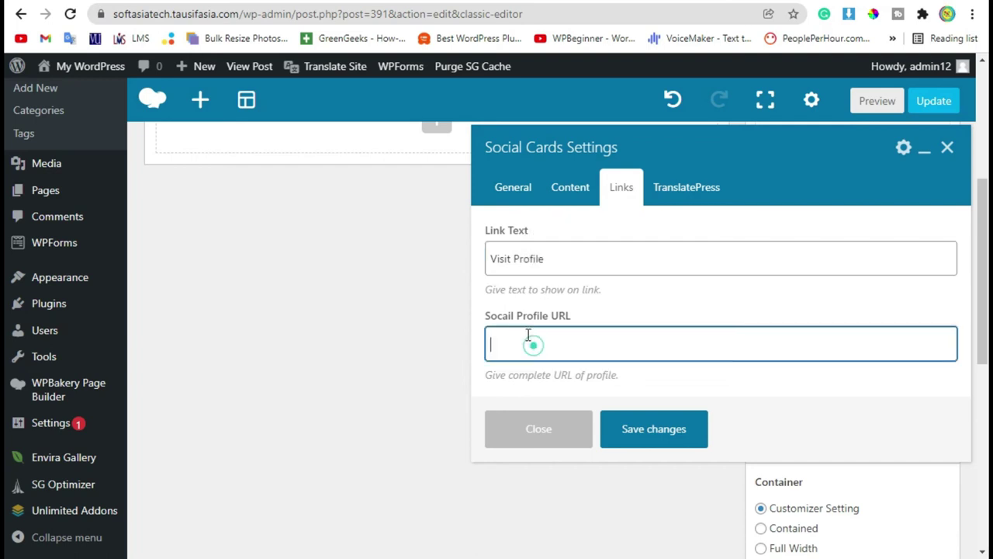
Step: Select the Facebook page's address in the browser's address bar
left_click_drag(482, 315, 586, 320)
left_click(584, 335)
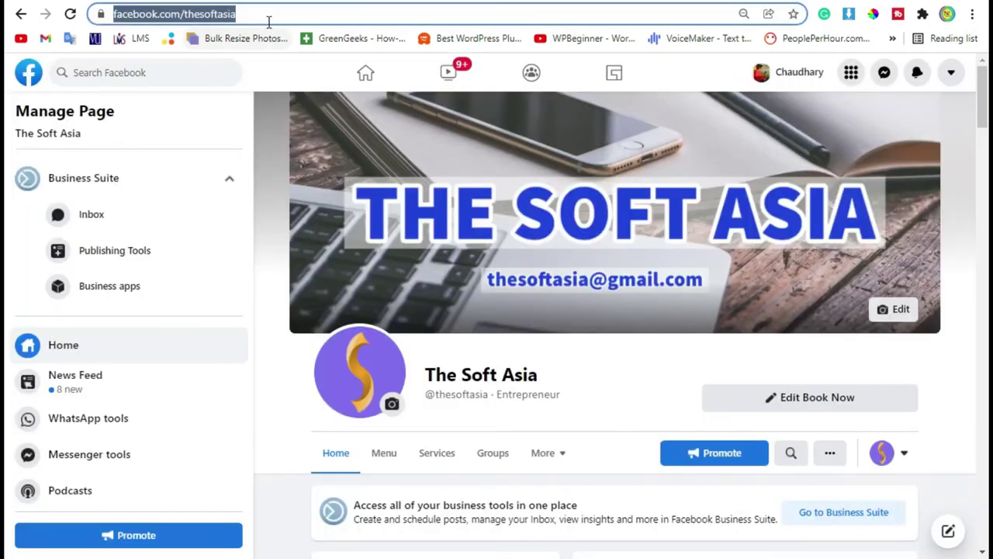
left_click(265, 122)
left_click(265, 13)
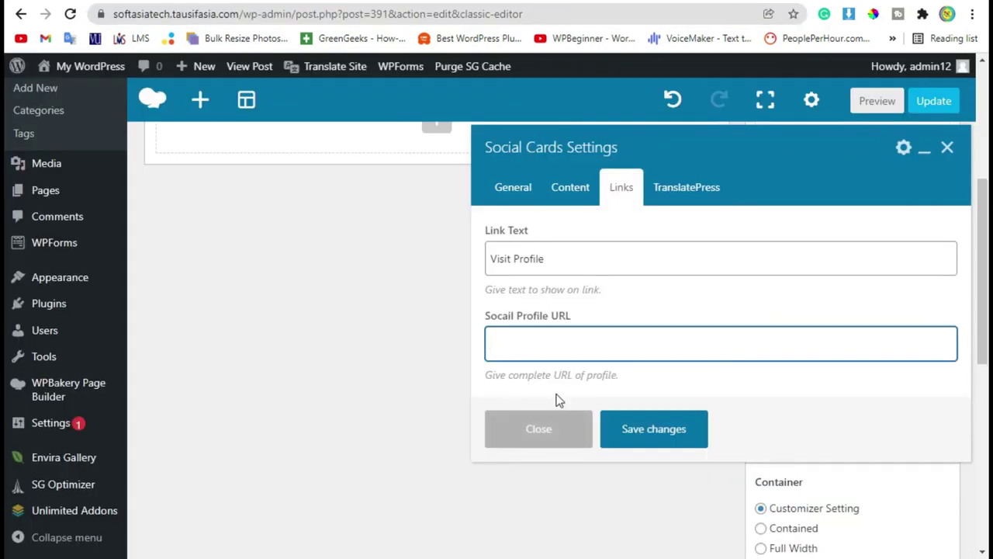
Step: Paste the Facebook page address as the card's profile URL and save the card
type("https://www.facebook.com/thesoftasia")
left_click(654, 431)
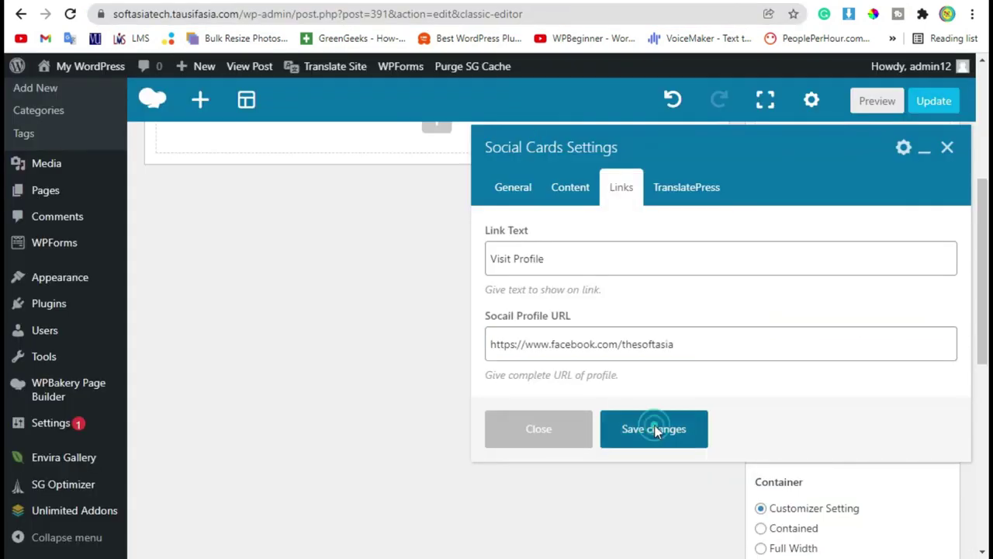
scroll(945, 111, "up", 3)
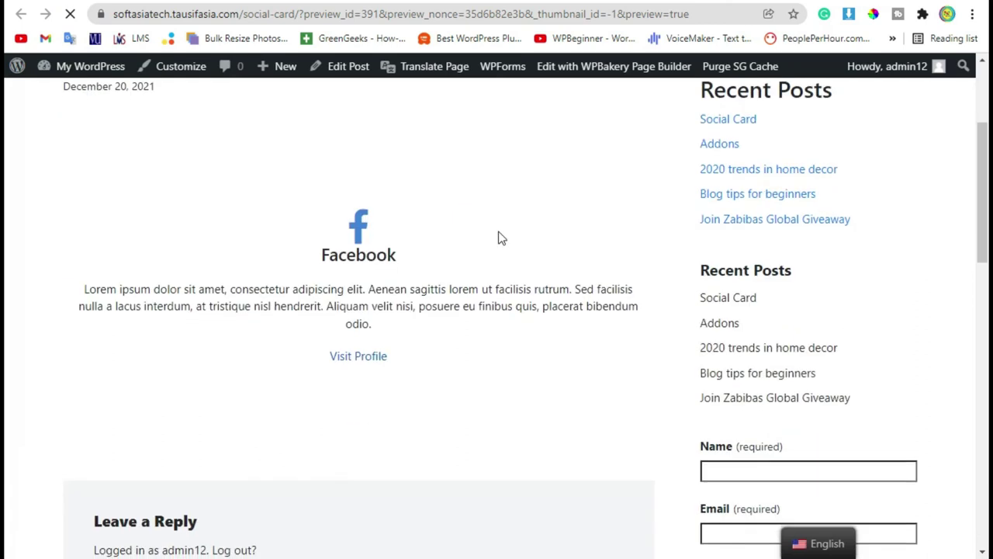
left_click_drag(426, 342, 295, 257)
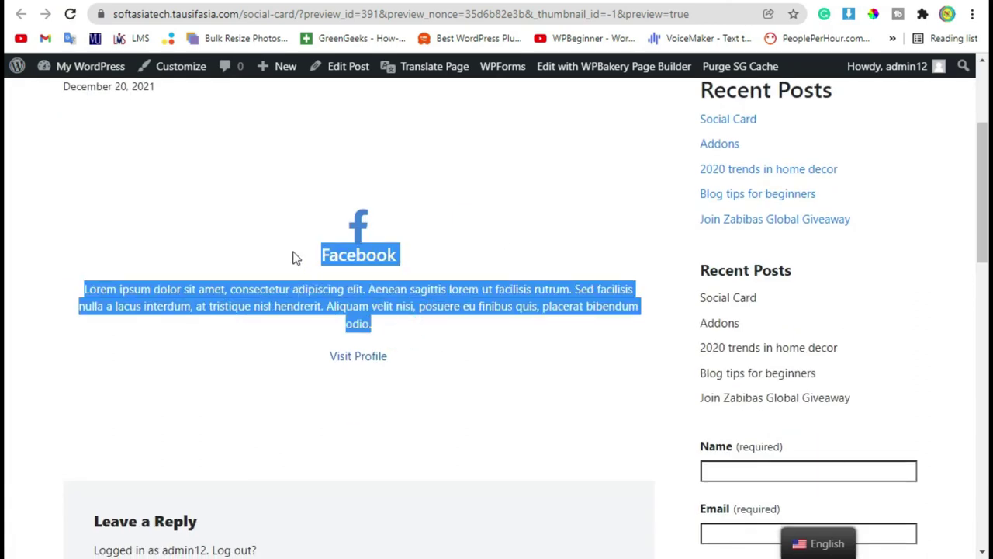
left_click(439, 247)
left_click(354, 213)
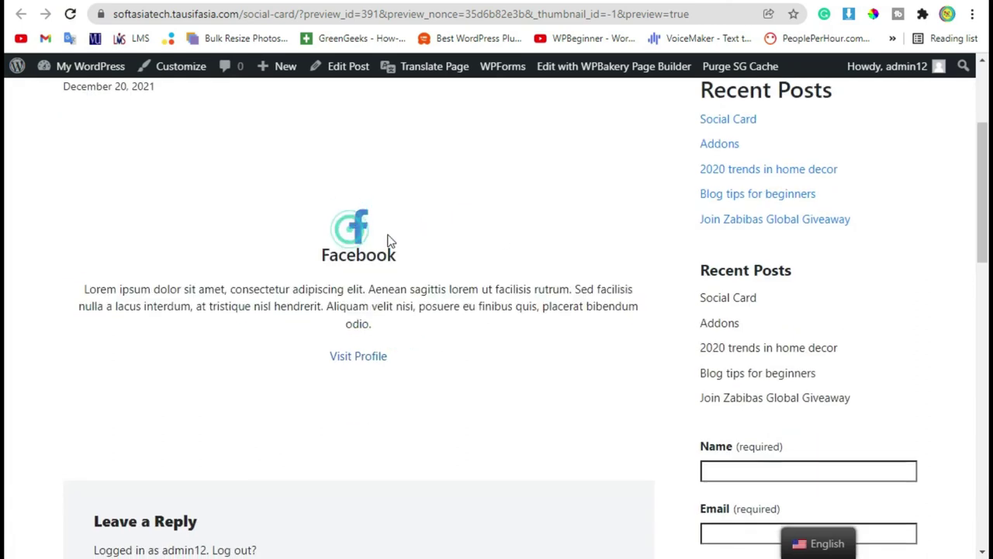
mouse_move(308, 265)
left_mouse_down()
mouse_move(394, 259)
mouse_move(421, 271)
left_mouse_up()
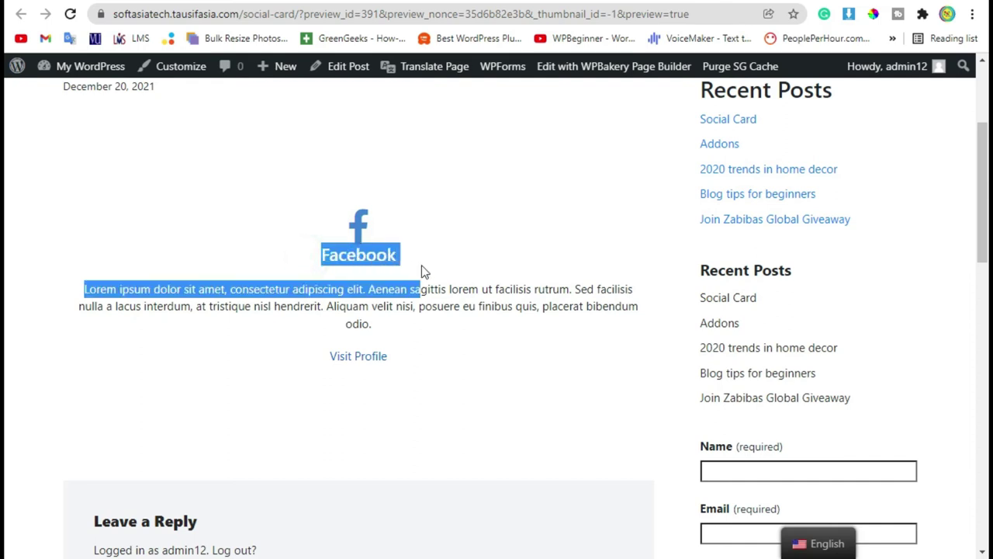
left_click_drag(392, 324, 374, 308)
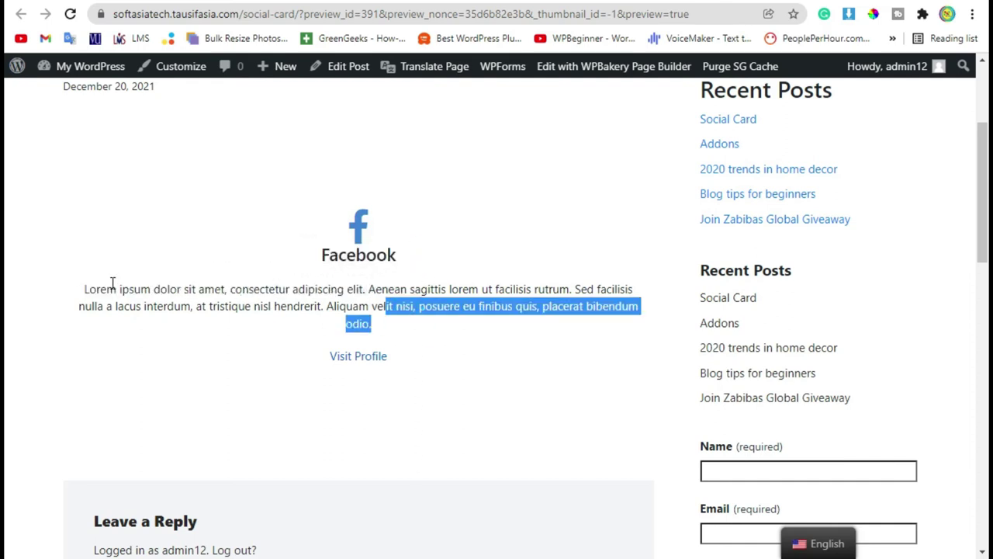
left_click_drag(84, 289, 325, 305)
left_click_drag(397, 357, 332, 353)
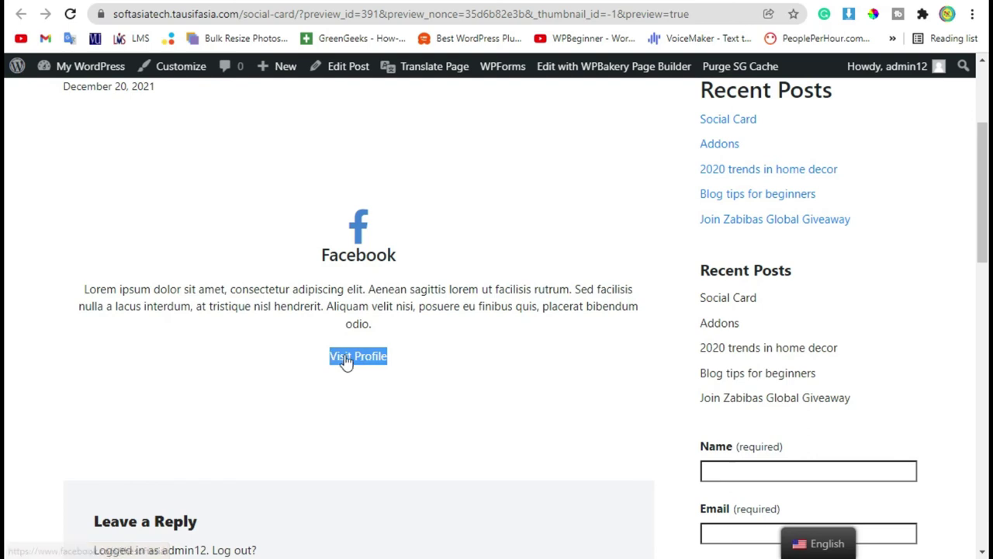
left_click(392, 359)
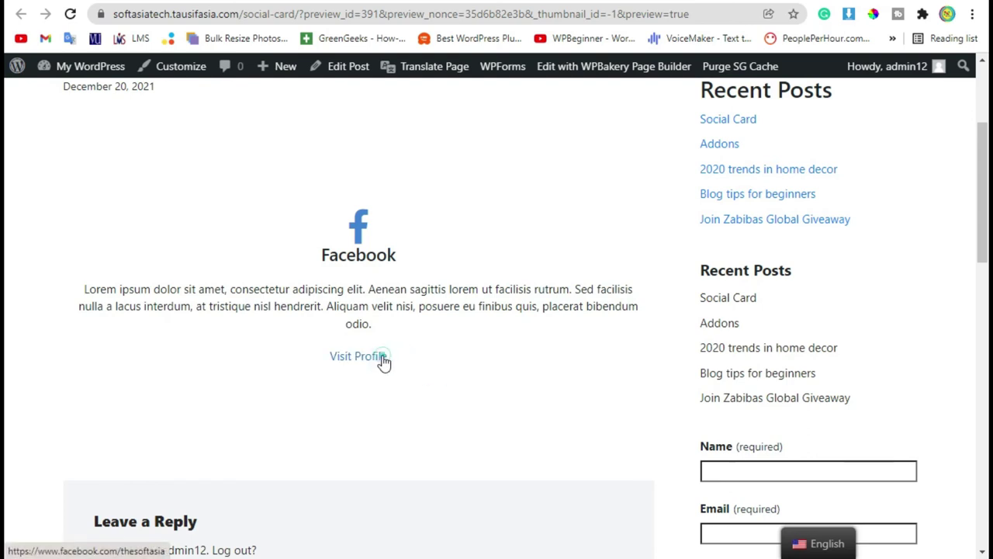
left_click(384, 361)
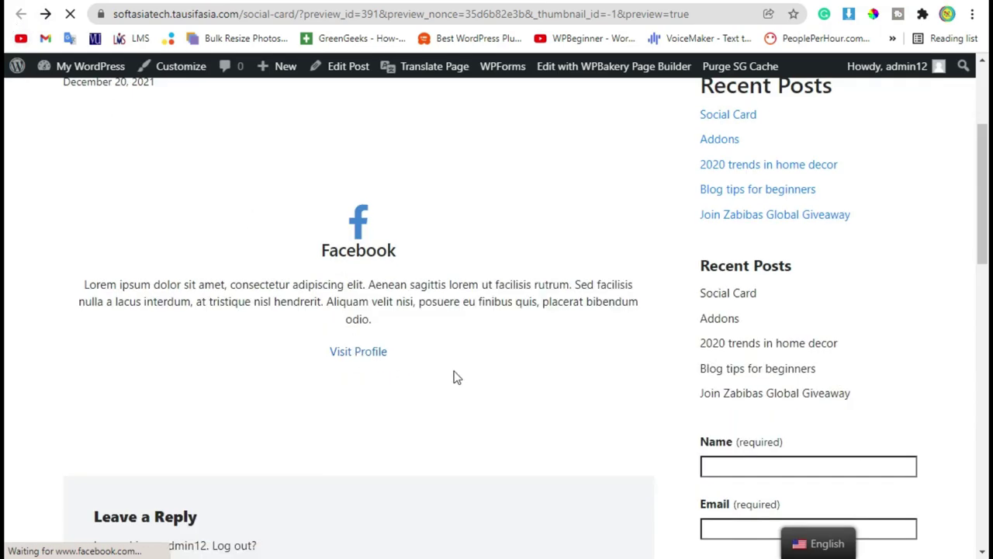
scroll(456, 377, "up", 1)
scroll(459, 373, "up", 1)
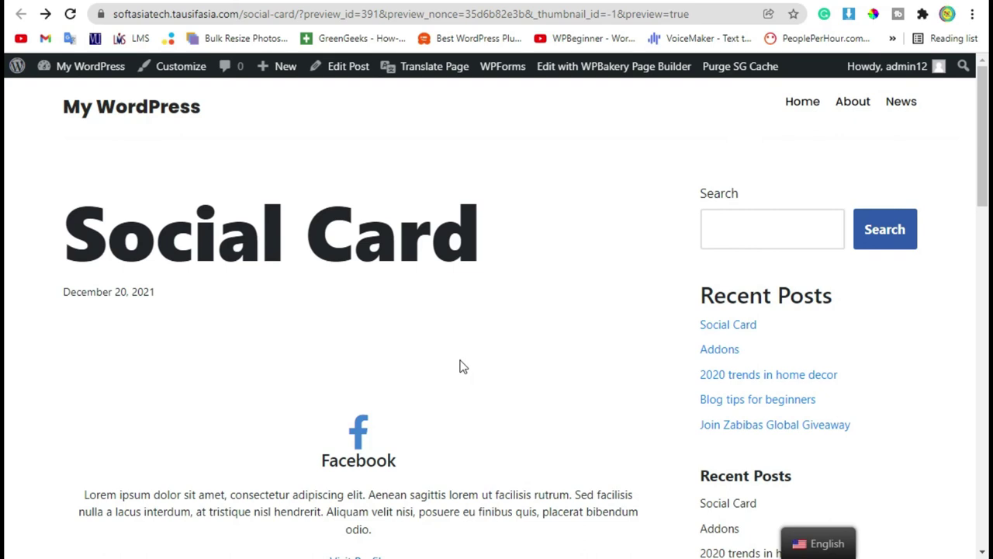
scroll(459, 364, "down", 3)
scroll(458, 361, "up", 2)
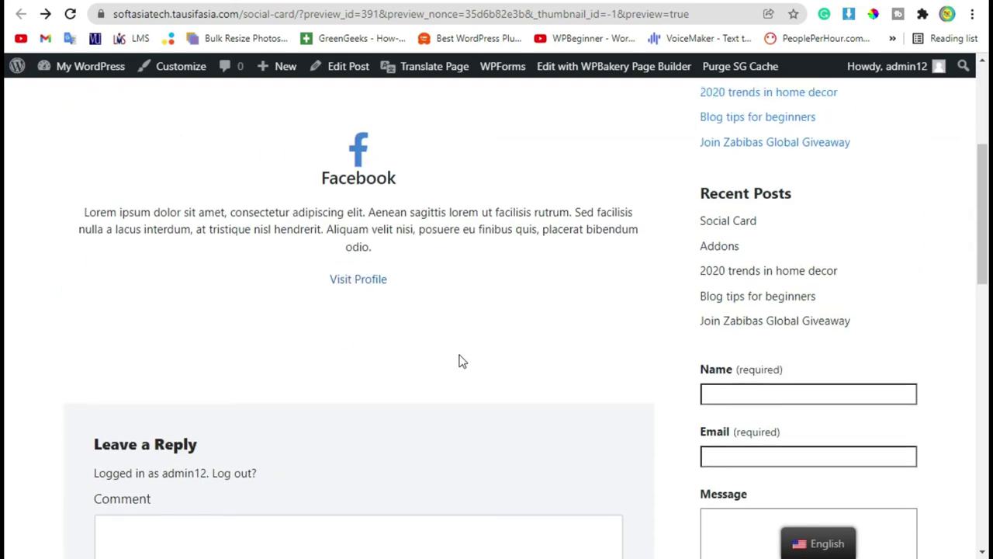